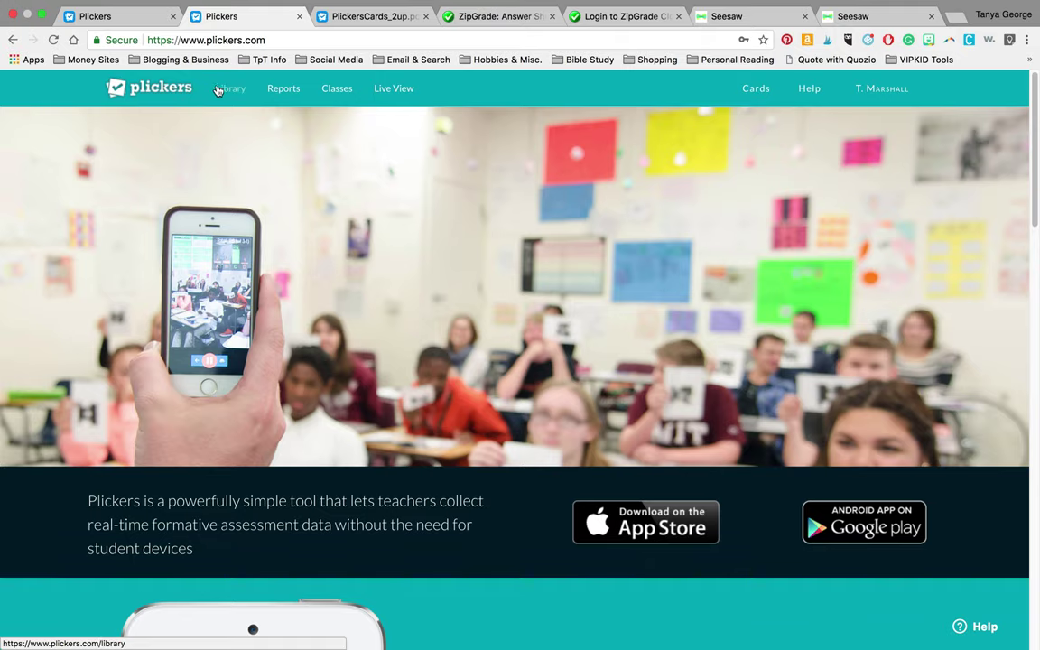
Open the Plickers cards page and review the table of available card sets.
left_click(224, 89)
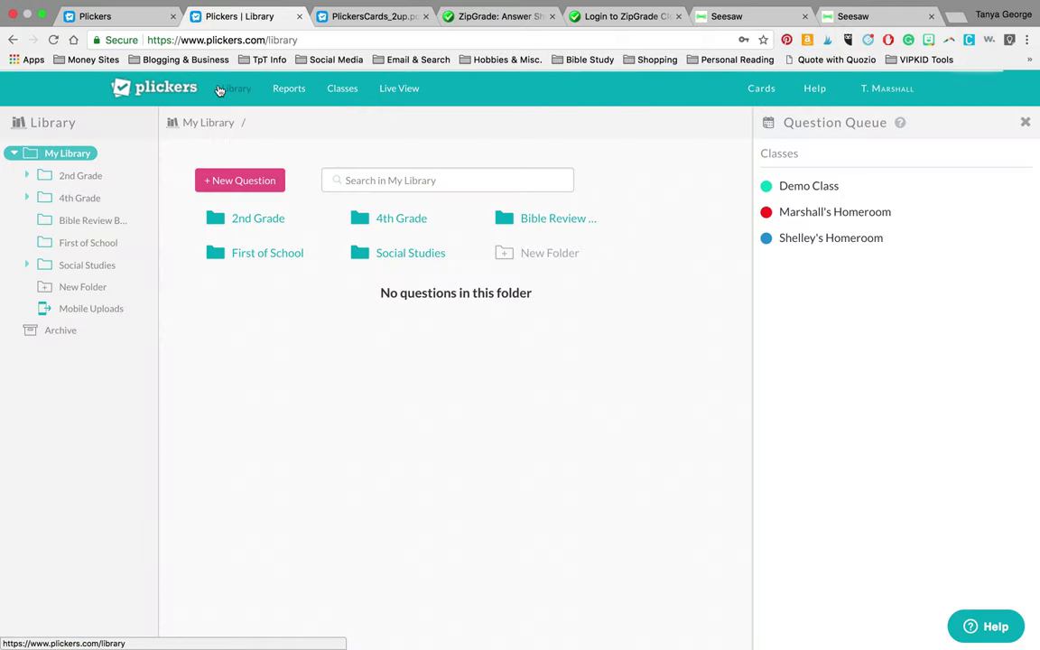
left_click(760, 92)
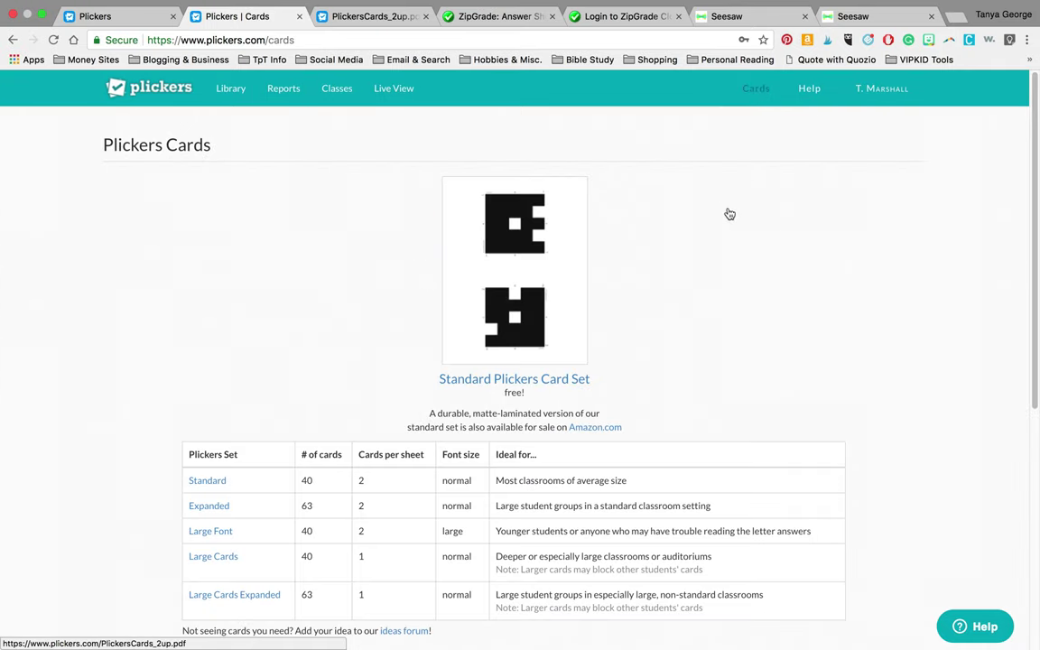
left_click_drag(1033, 262, 1034, 289)
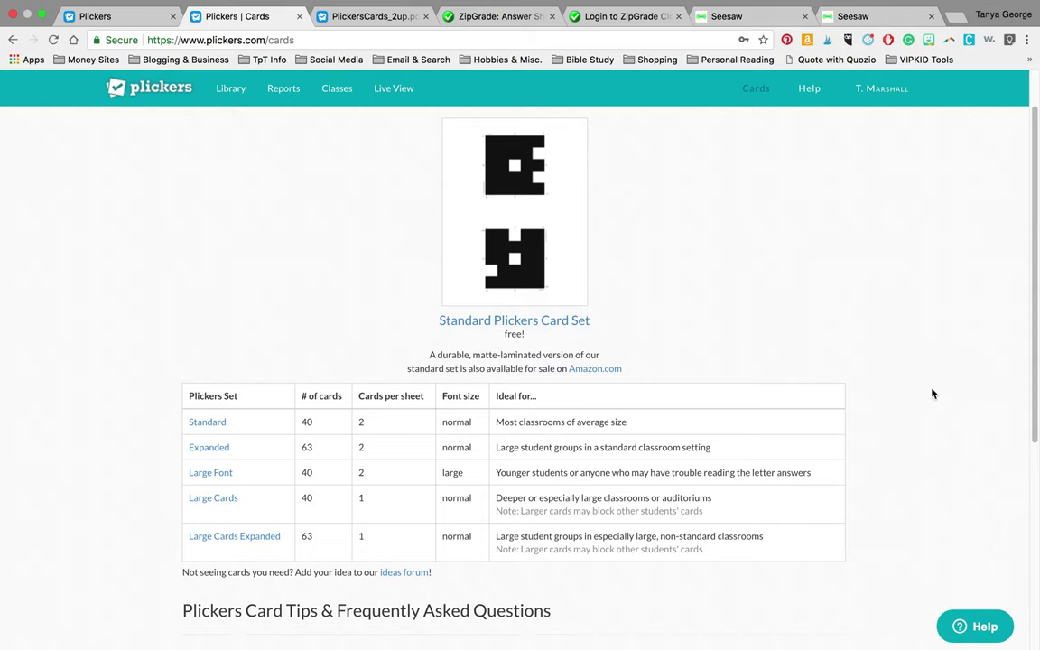
left_click_drag(1033, 337, 1033, 361)
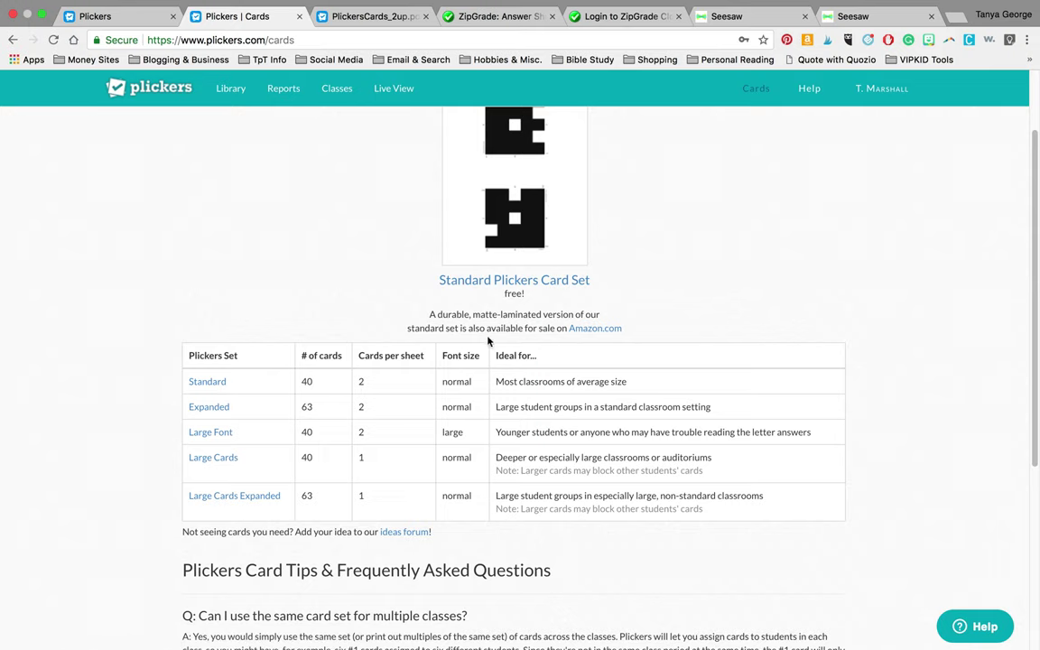
left_click_drag(1034, 333, 1033, 306)
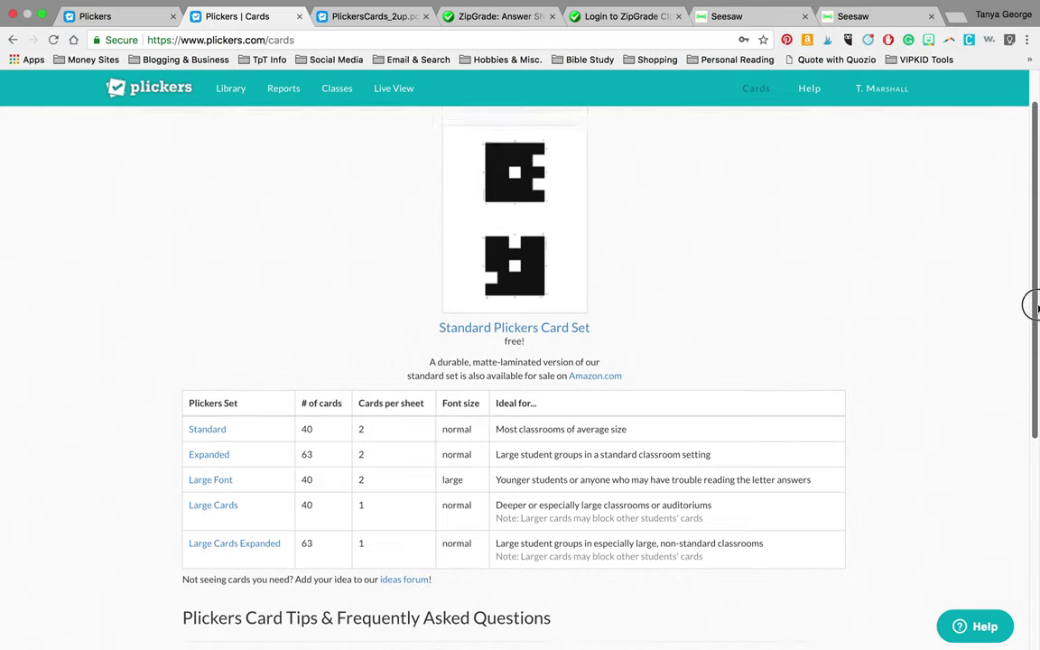
Open the Standard Plickers Card Set PDF and examine cards 1 and 2 at a larger size.
left_click(556, 351)
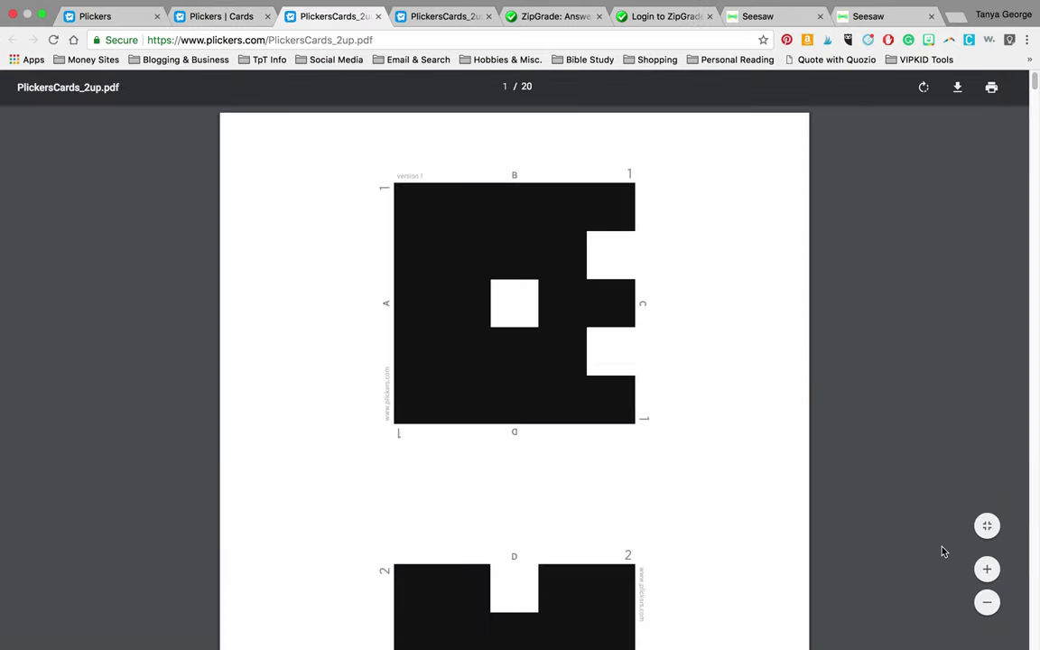
left_click(986, 569)
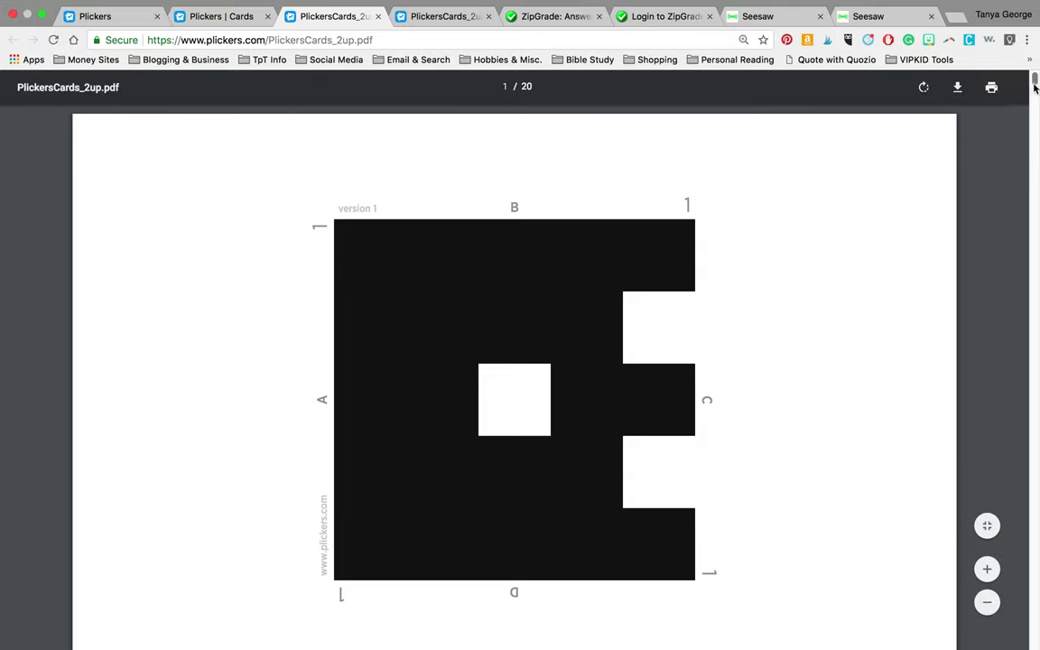
left_click_drag(1034, 82, 1035, 99)
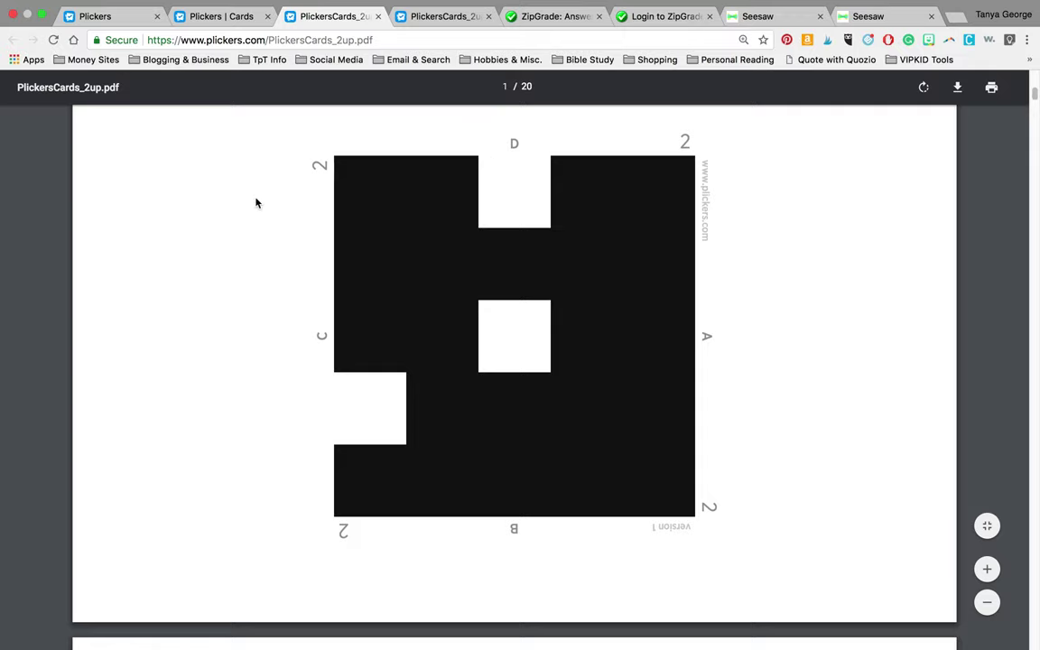
Review the questions in the Plickers library's Time Review folder under 2nd Grade, and open Live View.
left_click(203, 16)
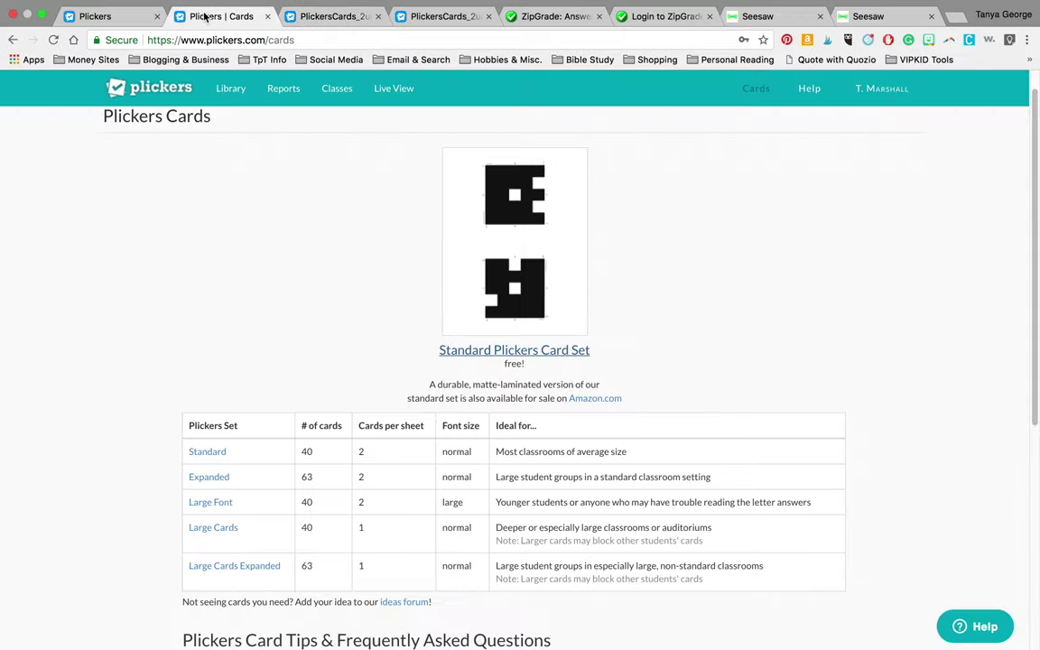
left_click(227, 90)
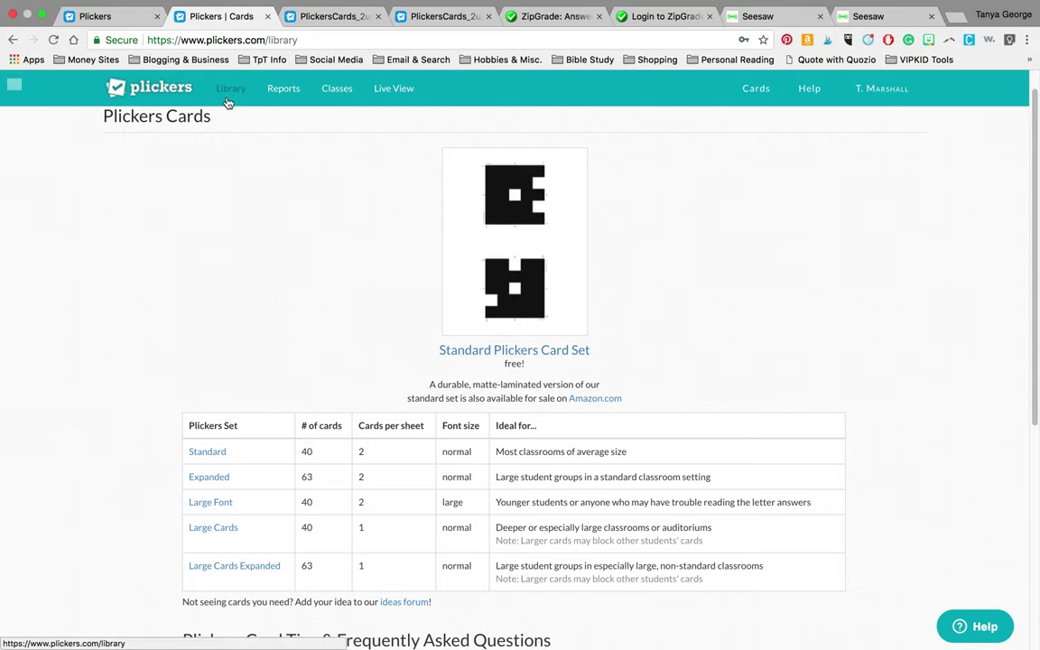
left_click(263, 219)
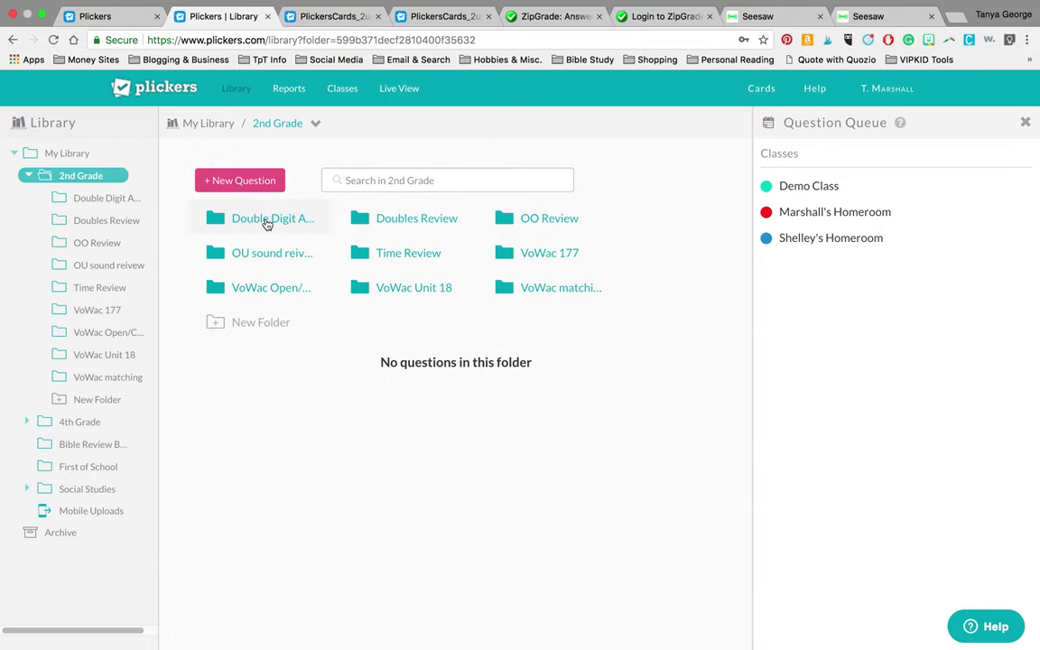
left_click(361, 253)
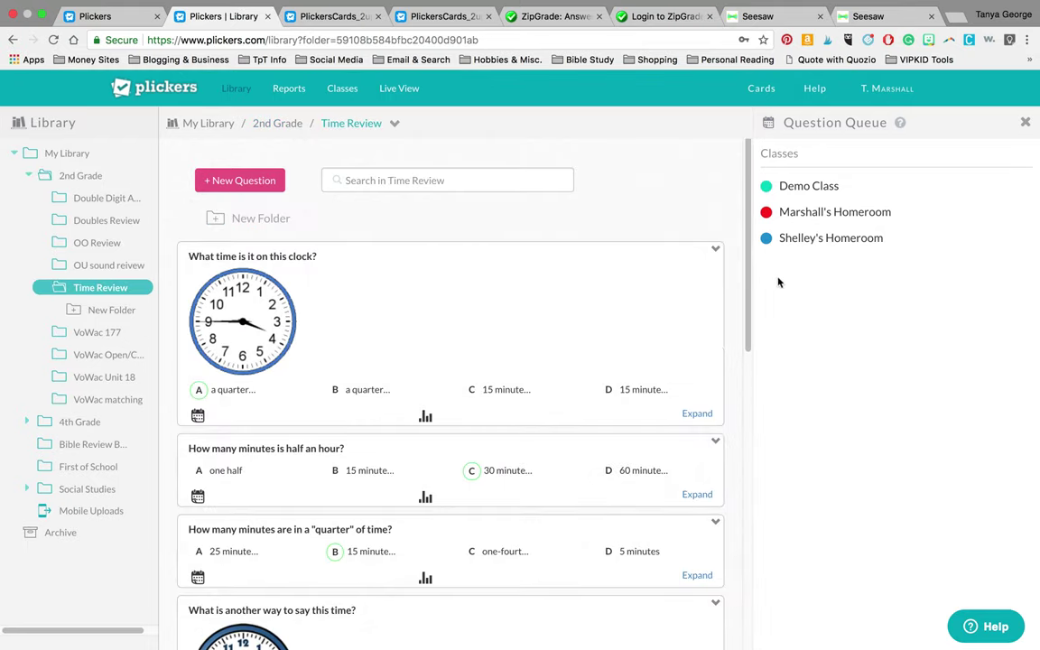
left_click_drag(748, 279, 747, 307)
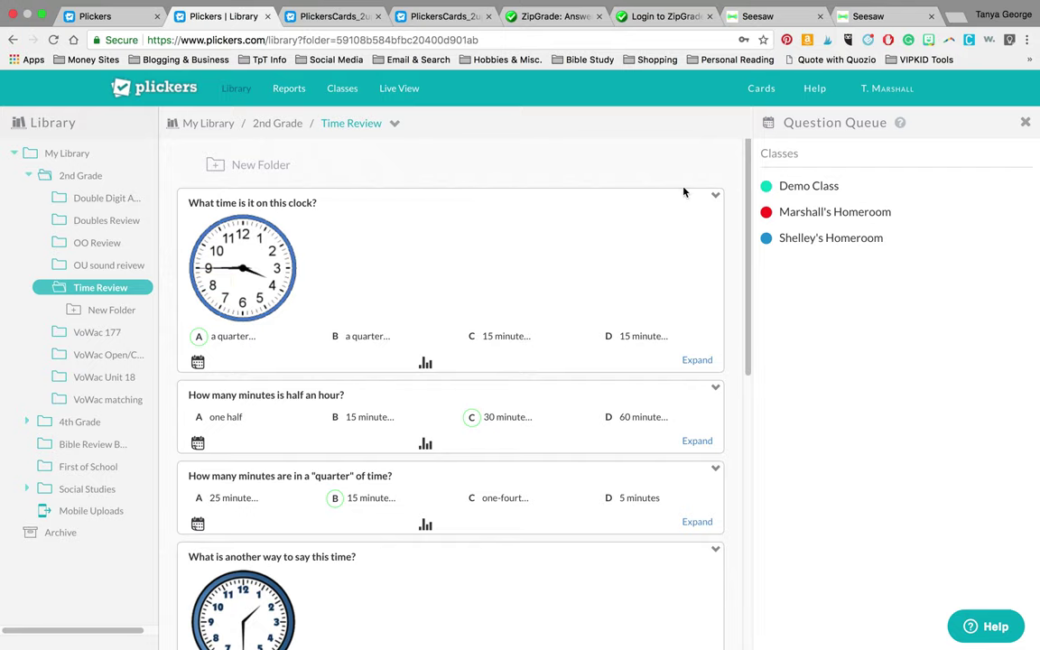
left_click(399, 91)
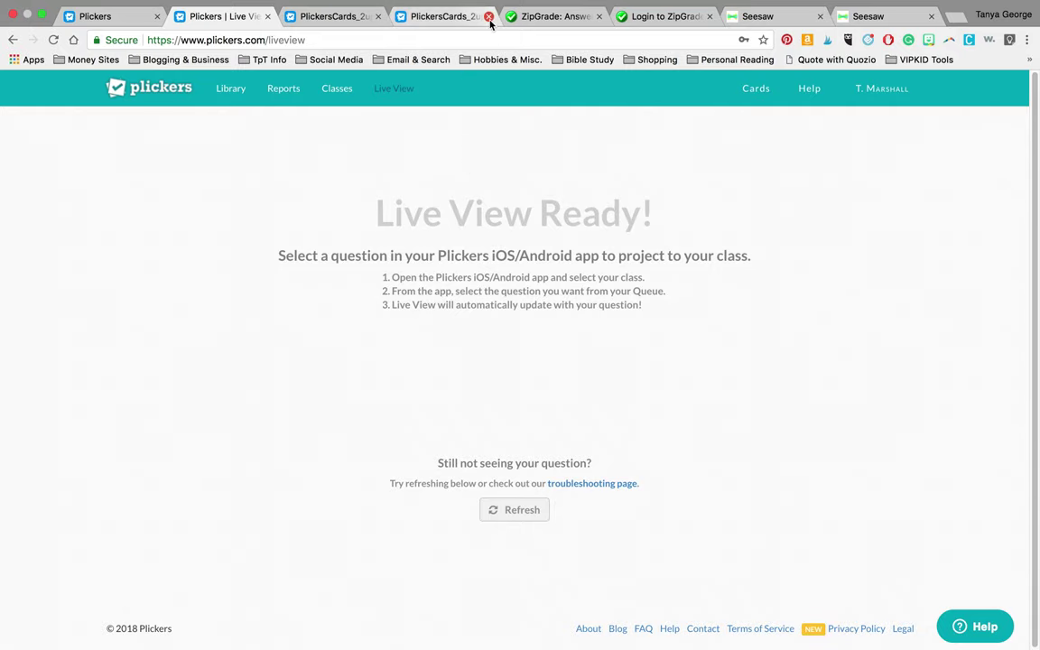
Switch to PowerPoint, play the Efficient Grading presentation from the current slide, and advance to the ZipGrade slide.
mouse_move(36, 4)
left_click(43, 33)
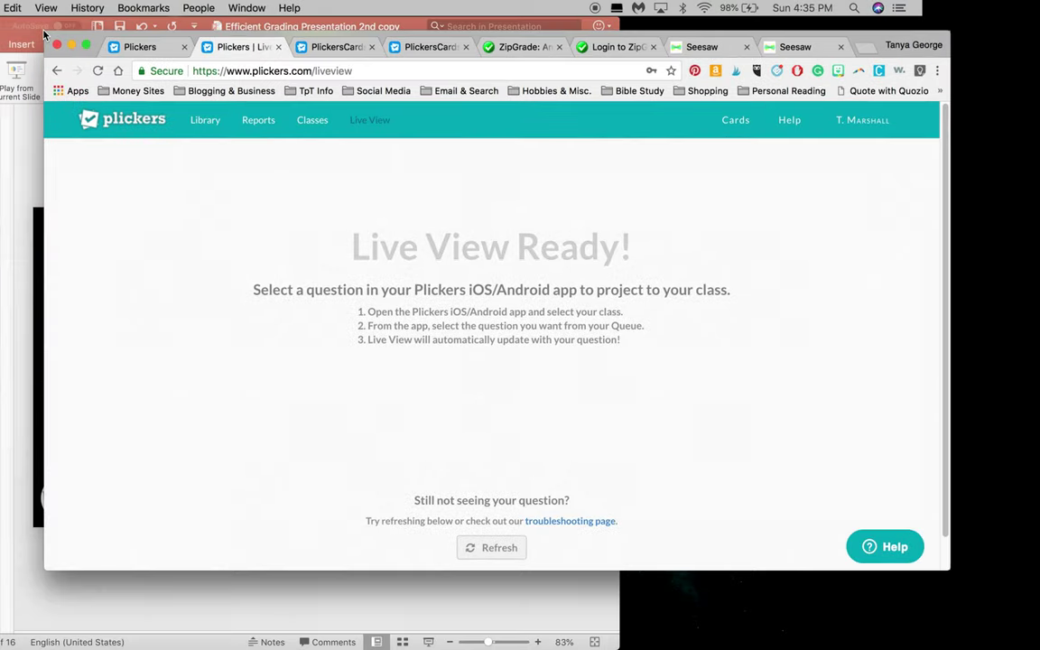
left_click(183, 591)
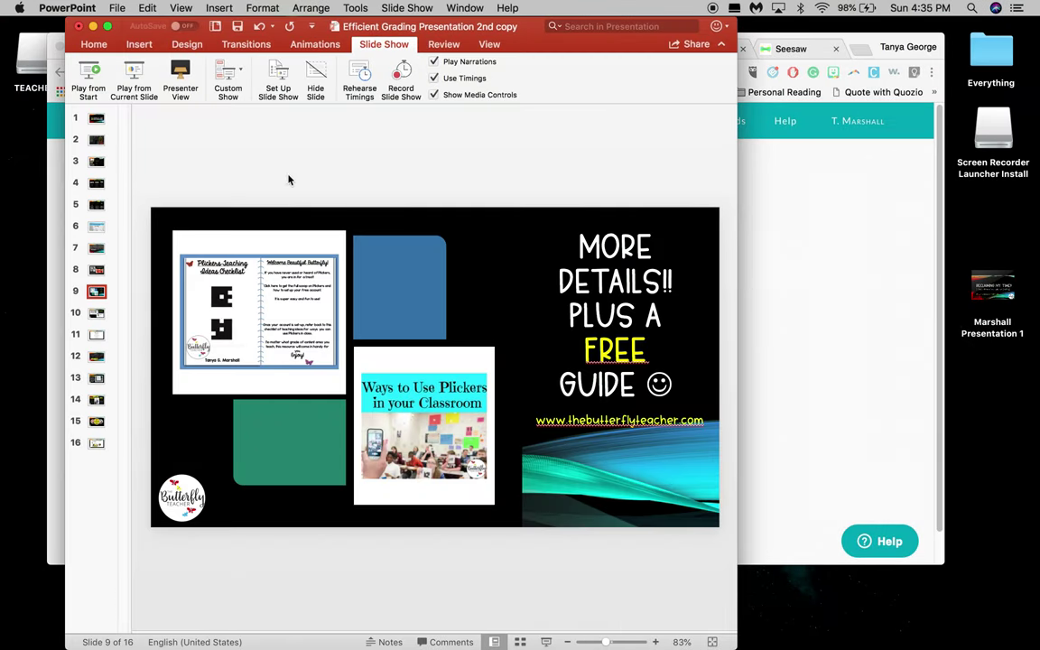
left_click(135, 80)
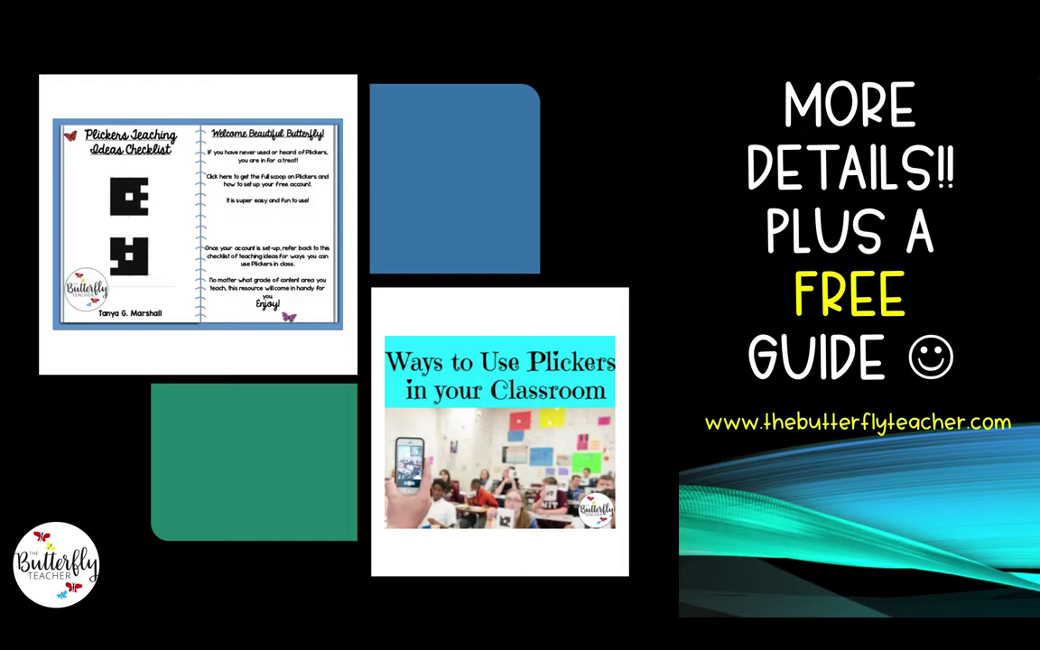
key("Right")
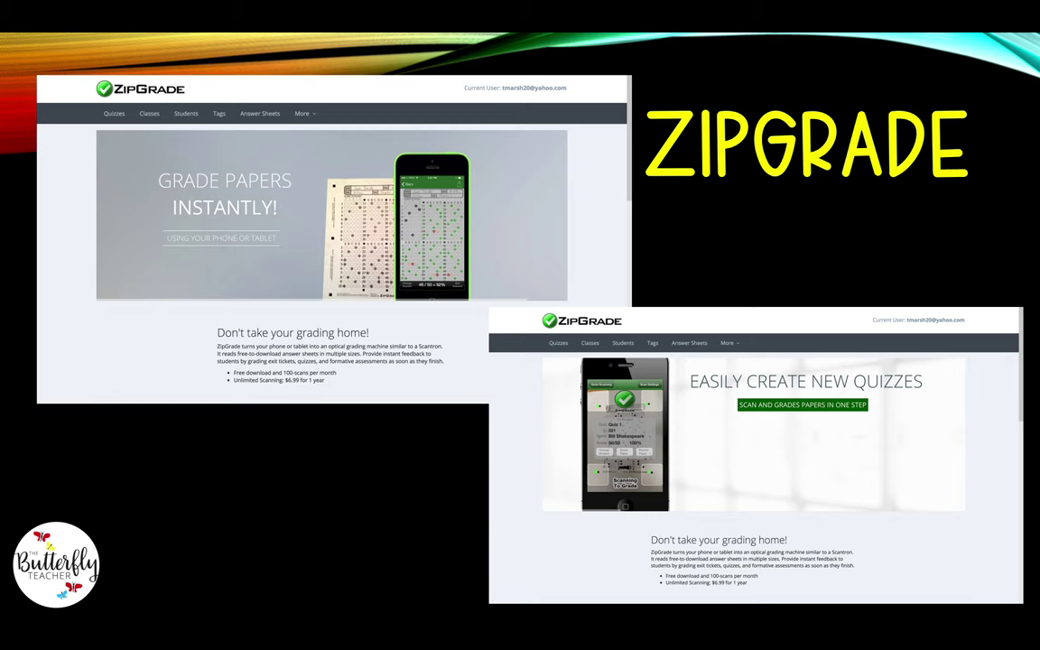
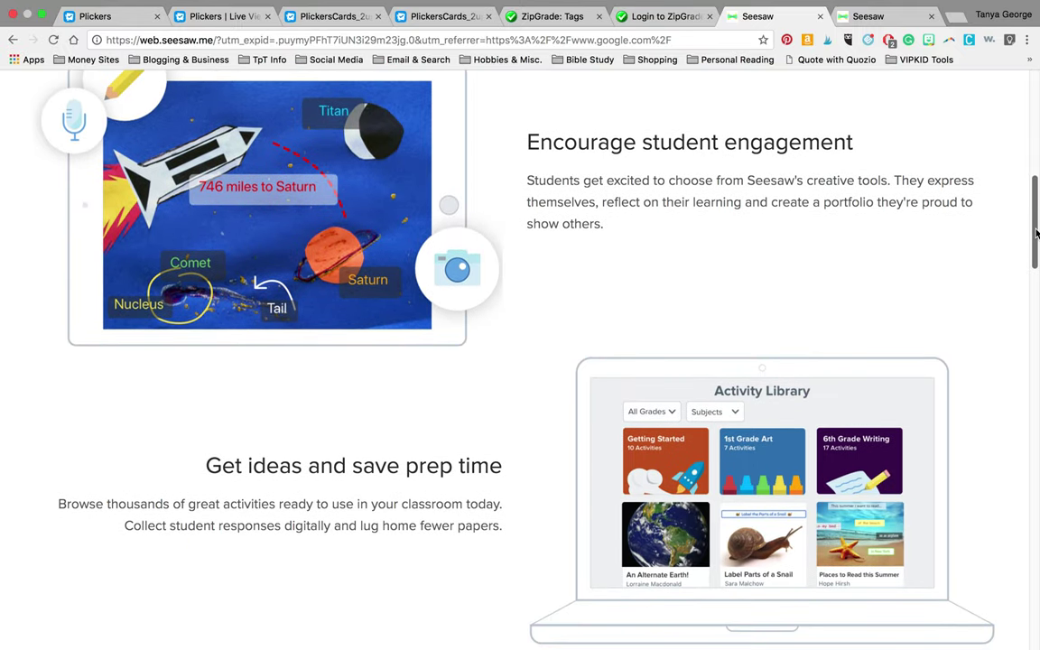
Look through the Seesaw homepage sections on student engagement, activity ideas, device support and how teachers use it.
scroll(1030, 225, "up", 1)
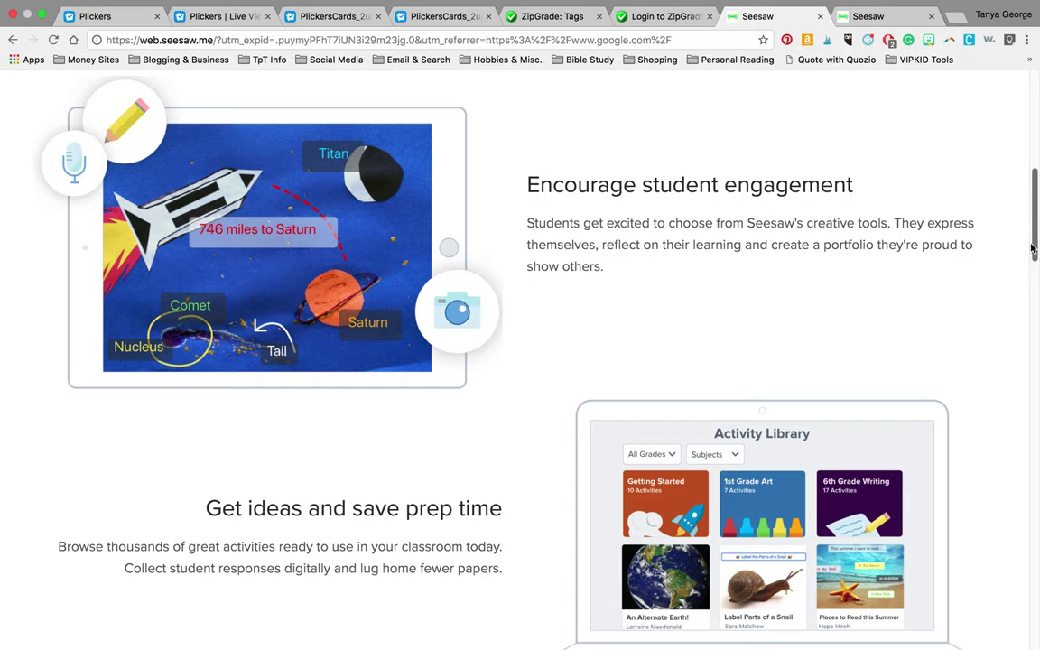
left_click_drag(1031, 236, 1032, 320)
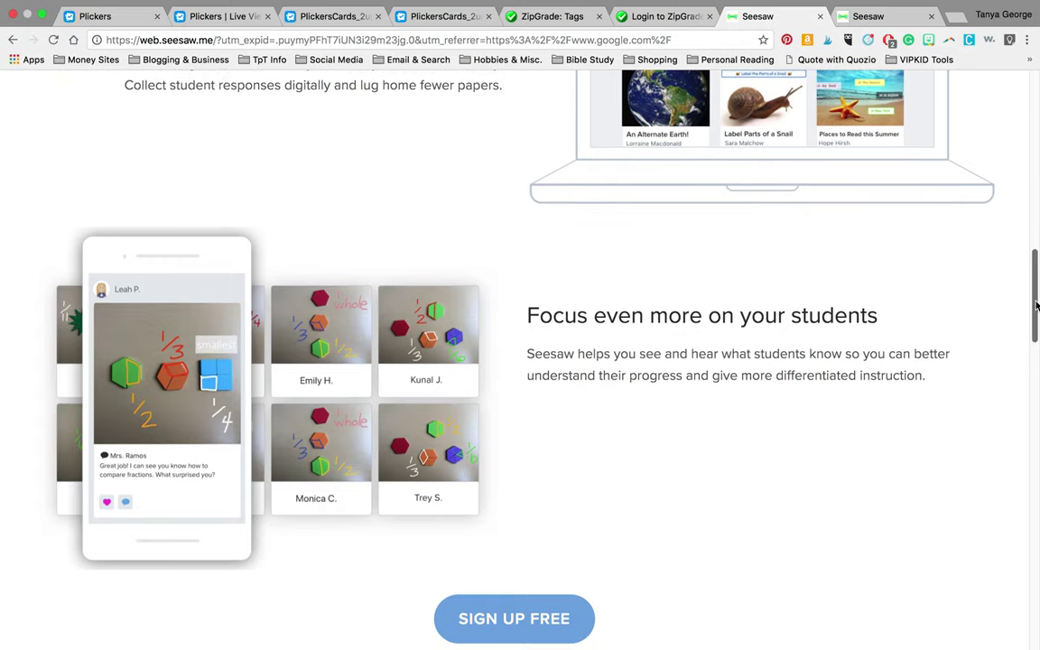
left_click_drag(1036, 305, 1037, 392)
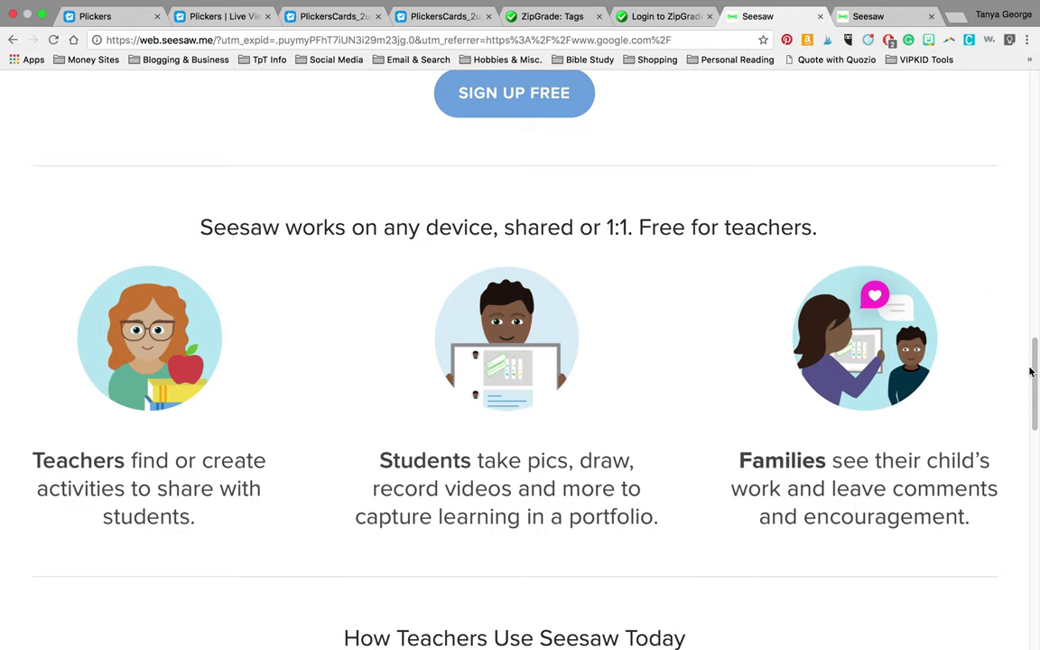
left_click_drag(1034, 369, 1035, 383)
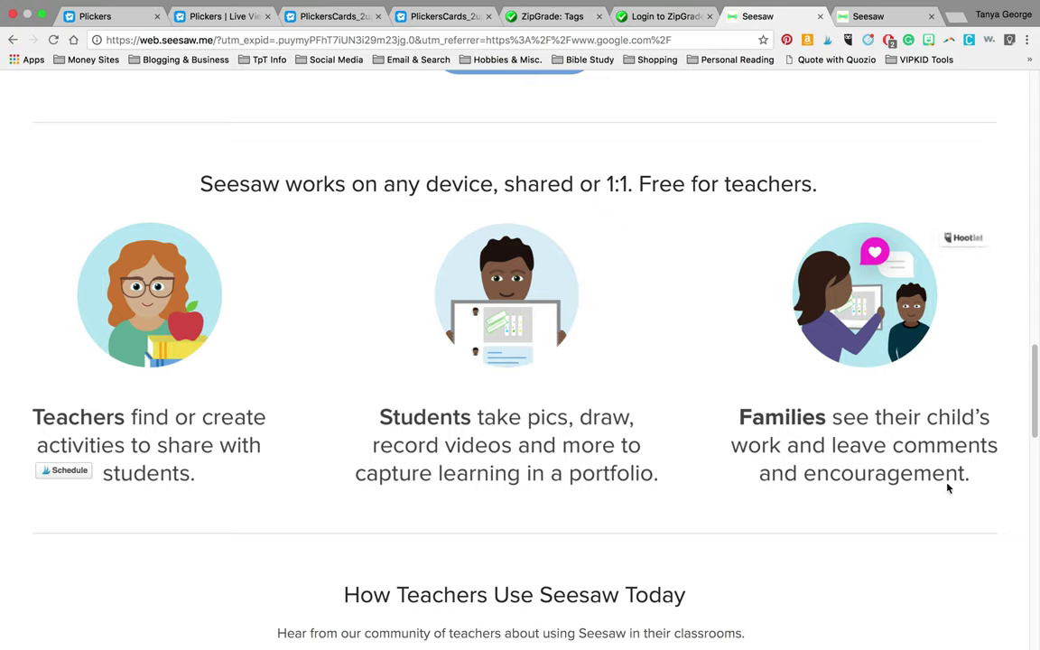
left_click_drag(1035, 420, 1033, 478)
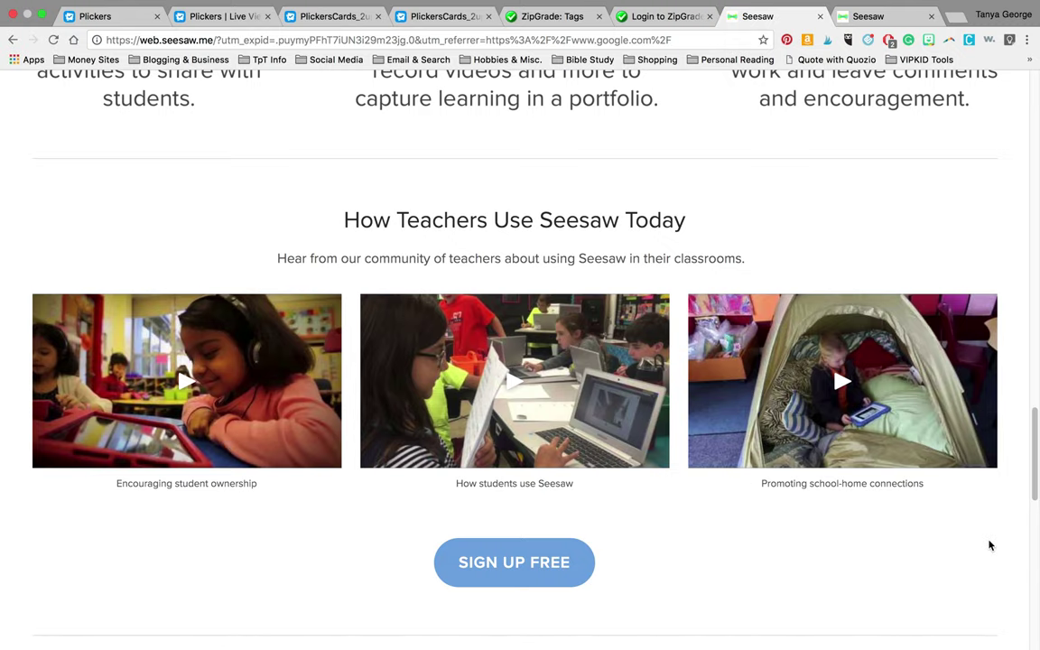
left_click_drag(1036, 456, 1031, 235)
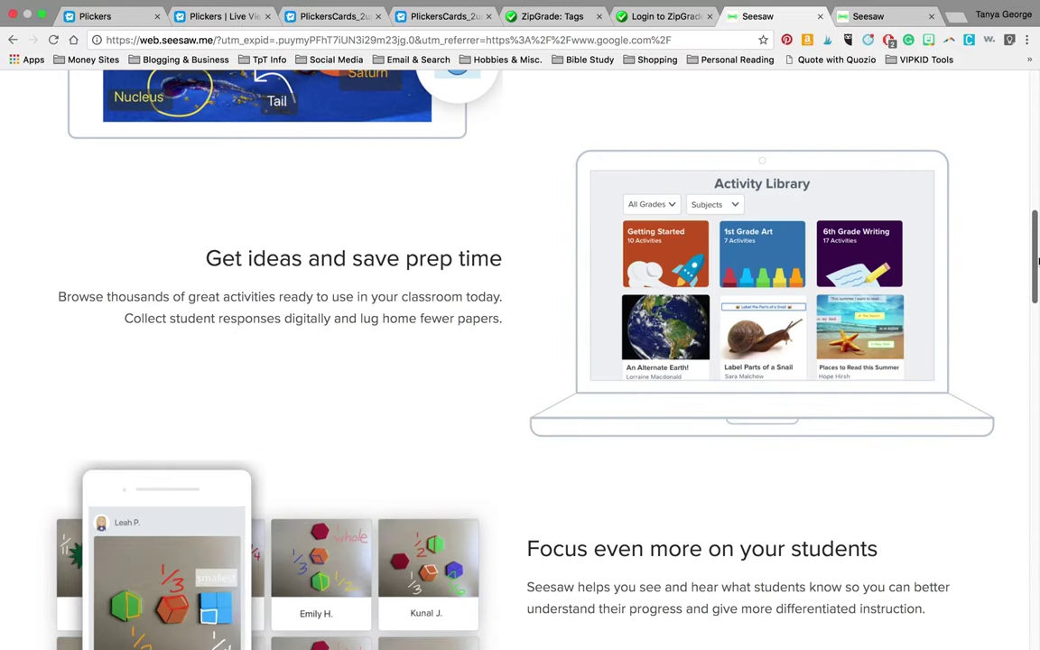
Switch to the Seesaw class page and open the class journal to view its student list.
left_click(893, 17)
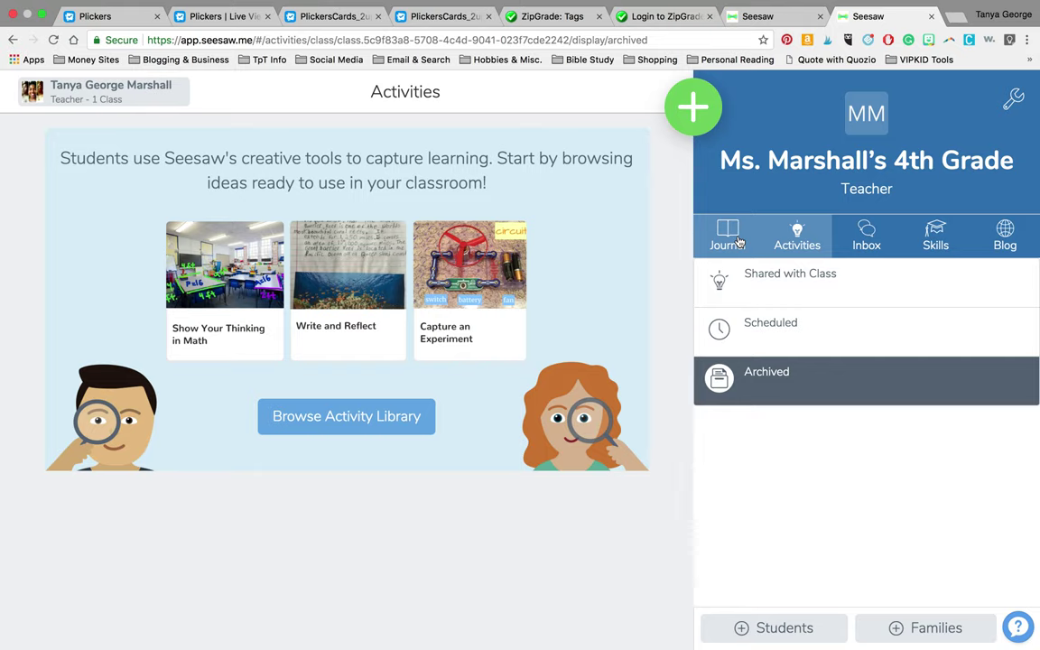
left_click(752, 244)
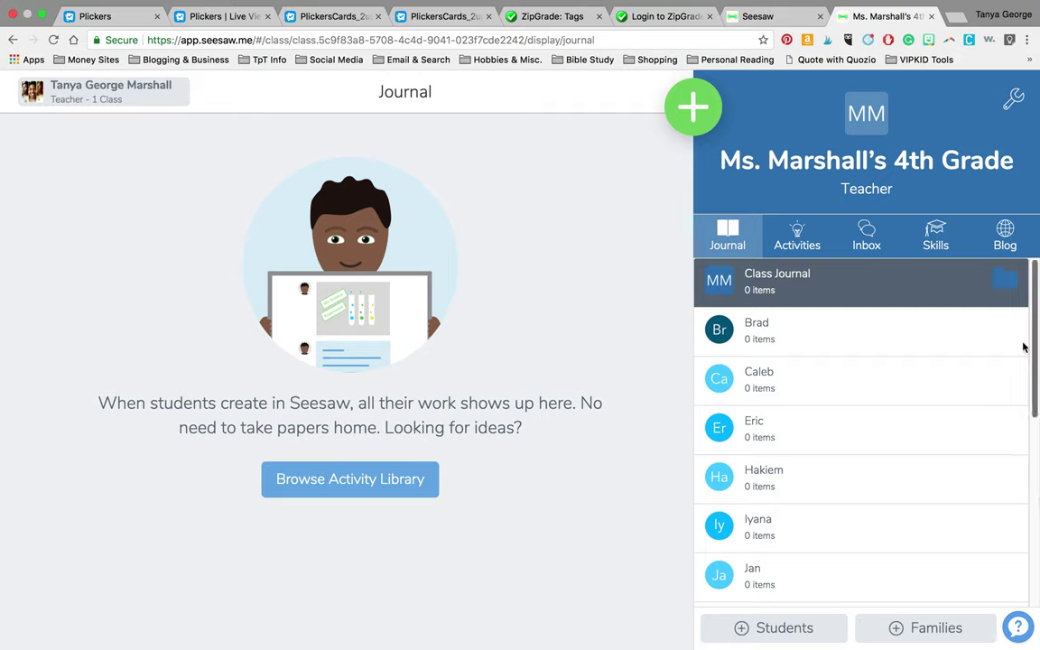
mouse_move(1035, 355)
left_mouse_down()
mouse_move(1026, 542)
mouse_move(1029, 352)
left_mouse_up()
View the student sign-in options as a QR class code and a text class code, and close the dialog.
left_click(800, 638)
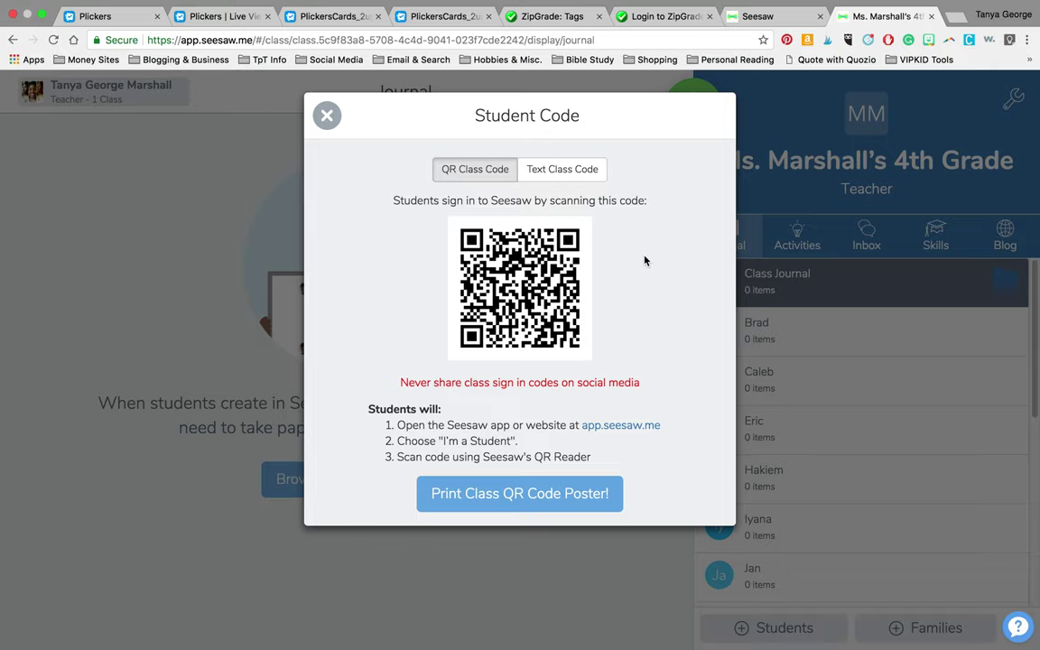
left_click(584, 175)
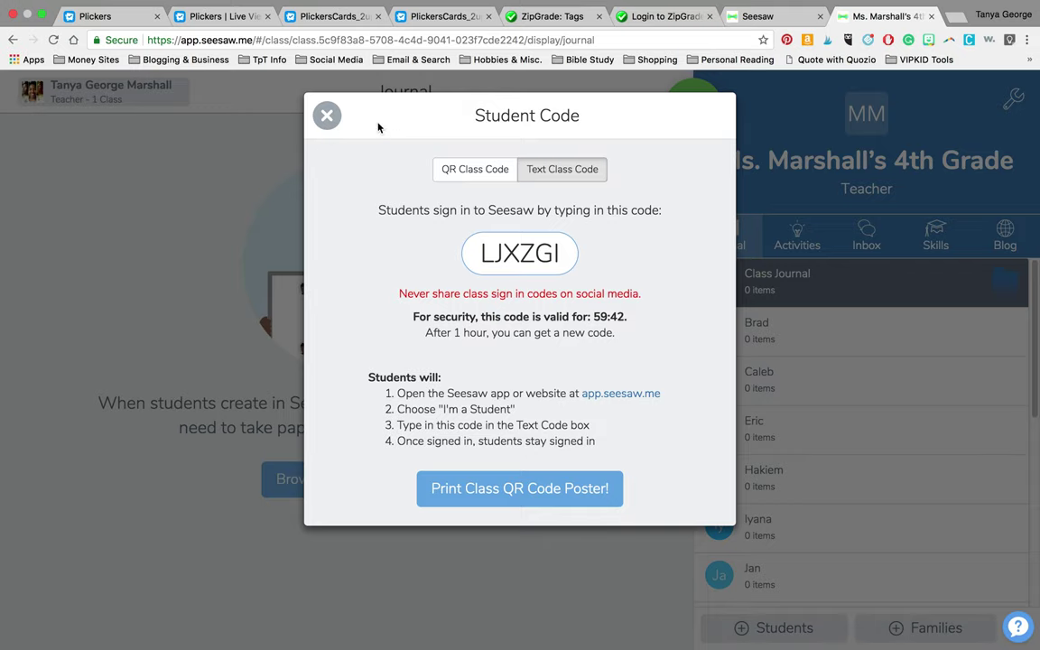
left_click(326, 115)
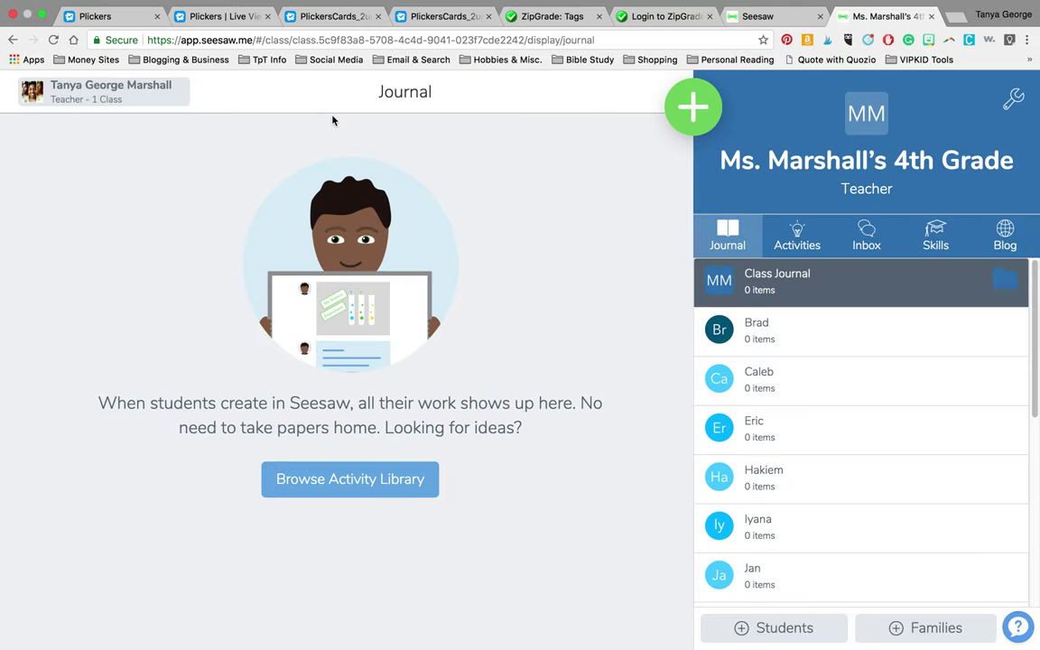
Browse the 4th Grade activities in the Seesaw Activity Library from the class activities, and open My Library.
left_click(798, 238)
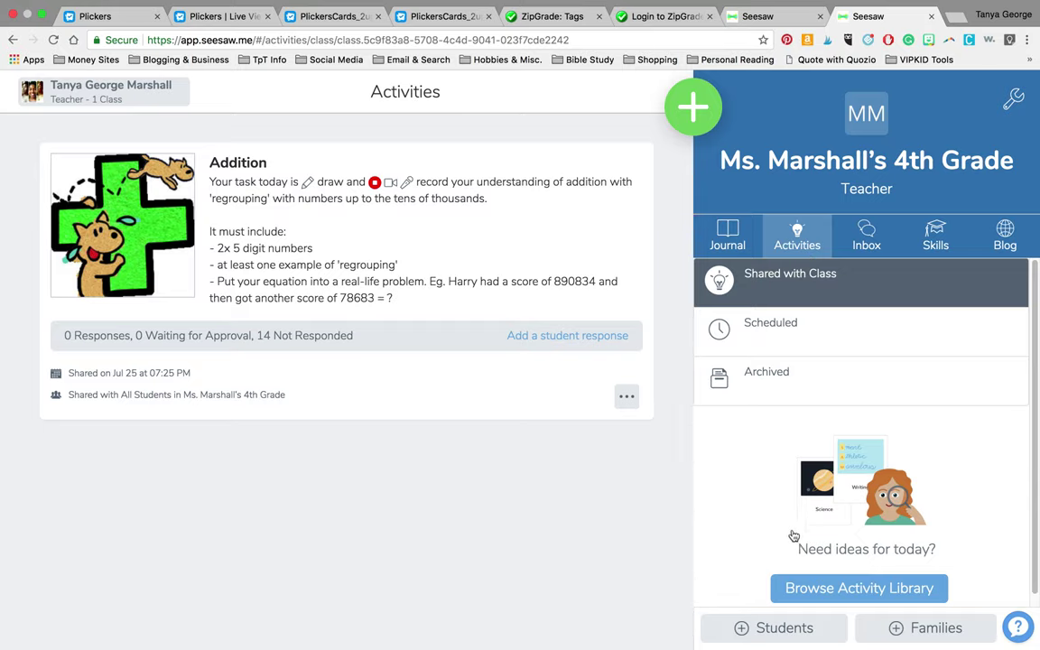
left_click(837, 594)
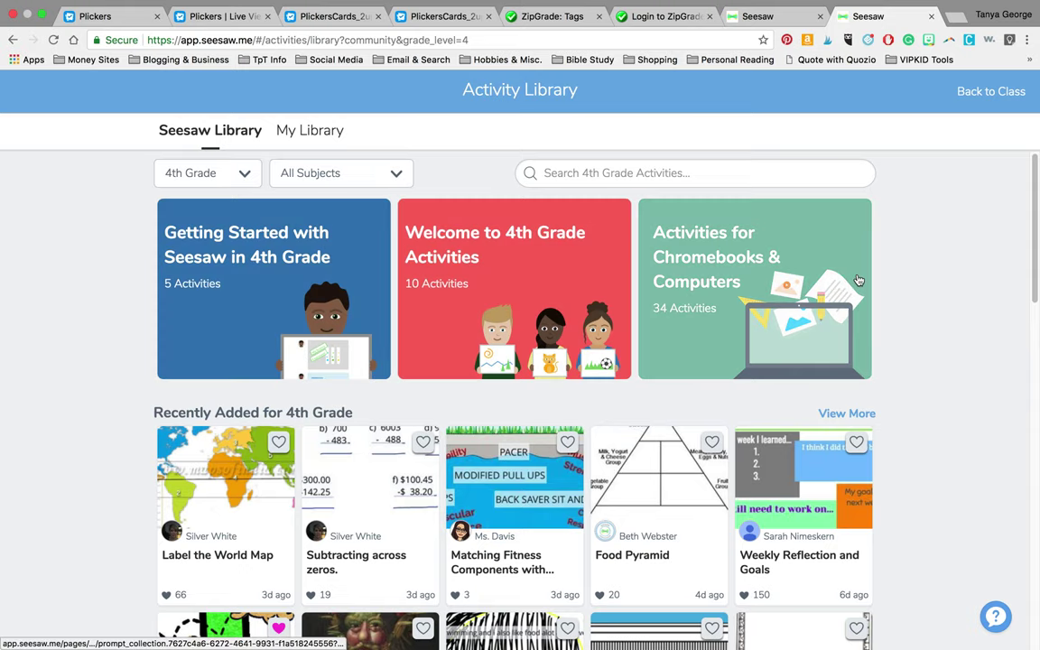
left_click_drag(1036, 215, 1033, 400)
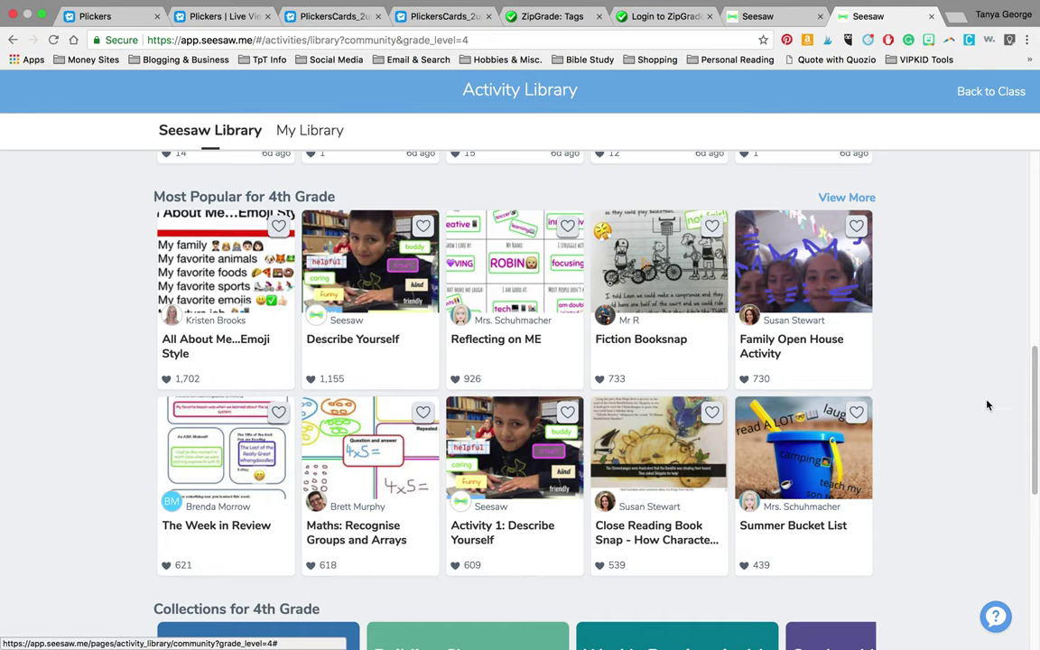
left_click_drag(1030, 416, 1031, 232)
left_click(1035, 578)
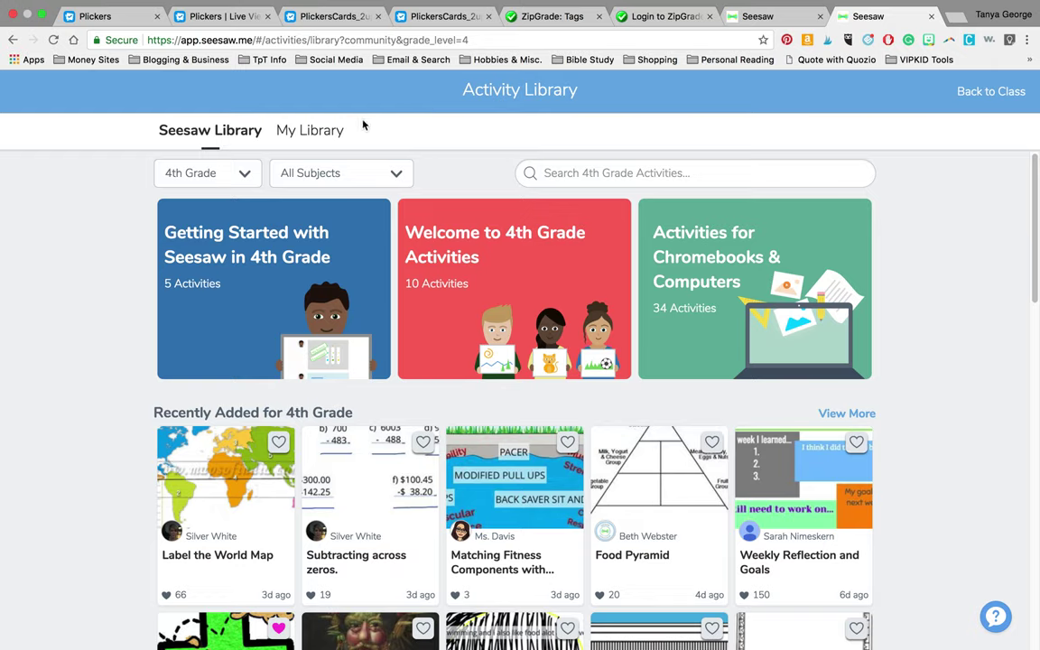
left_click(308, 130)
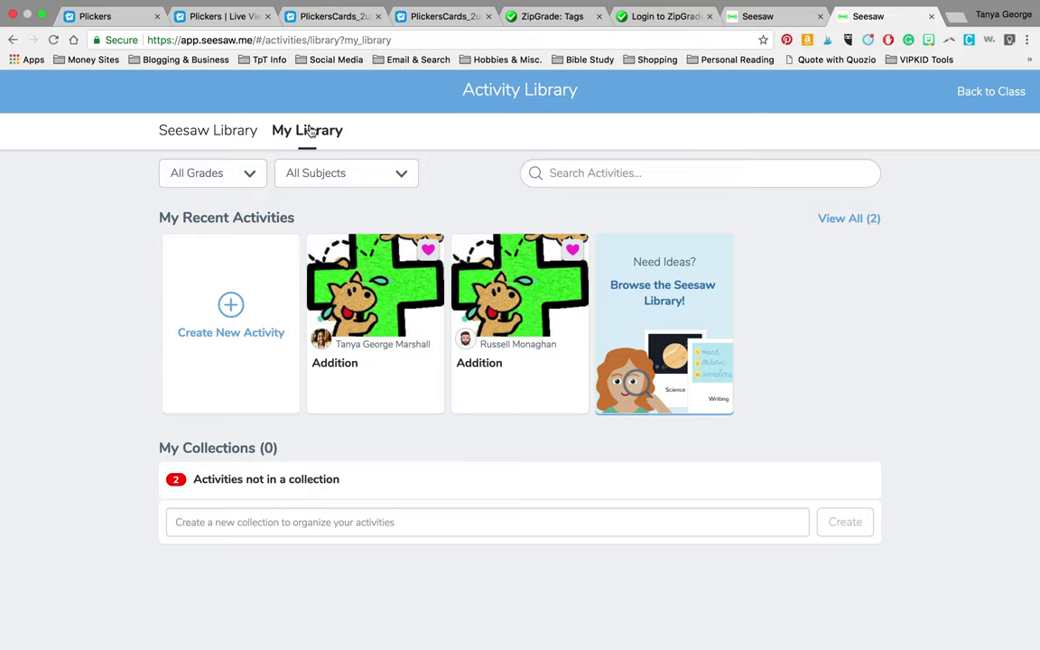
Return to the class from the Activity Library and view its journal and the activities shared with the class.
left_click(968, 99)
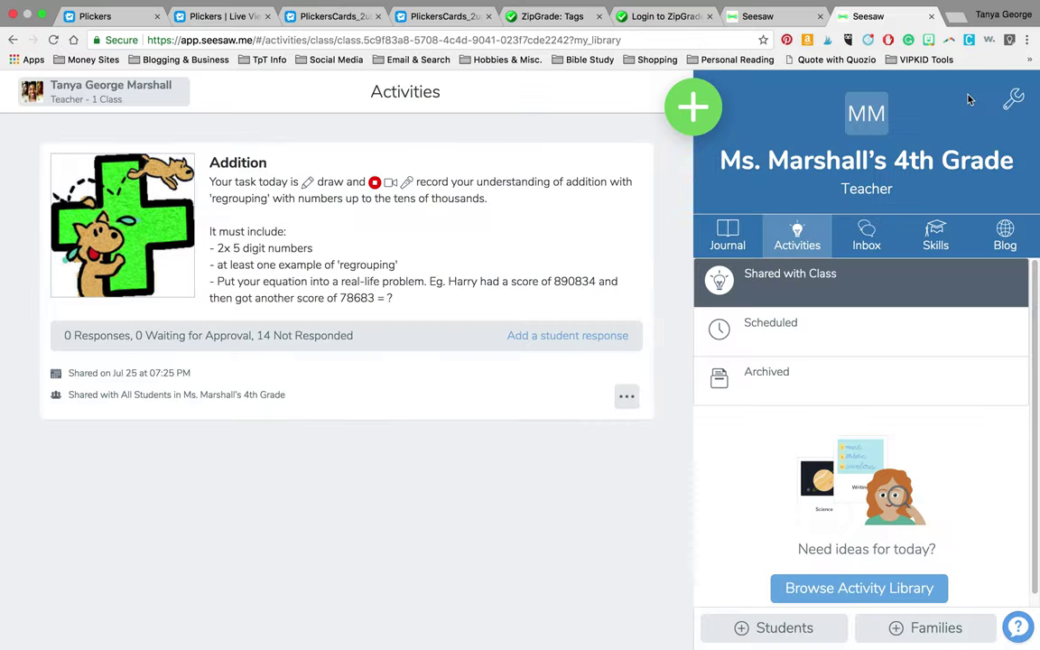
left_click(722, 241)
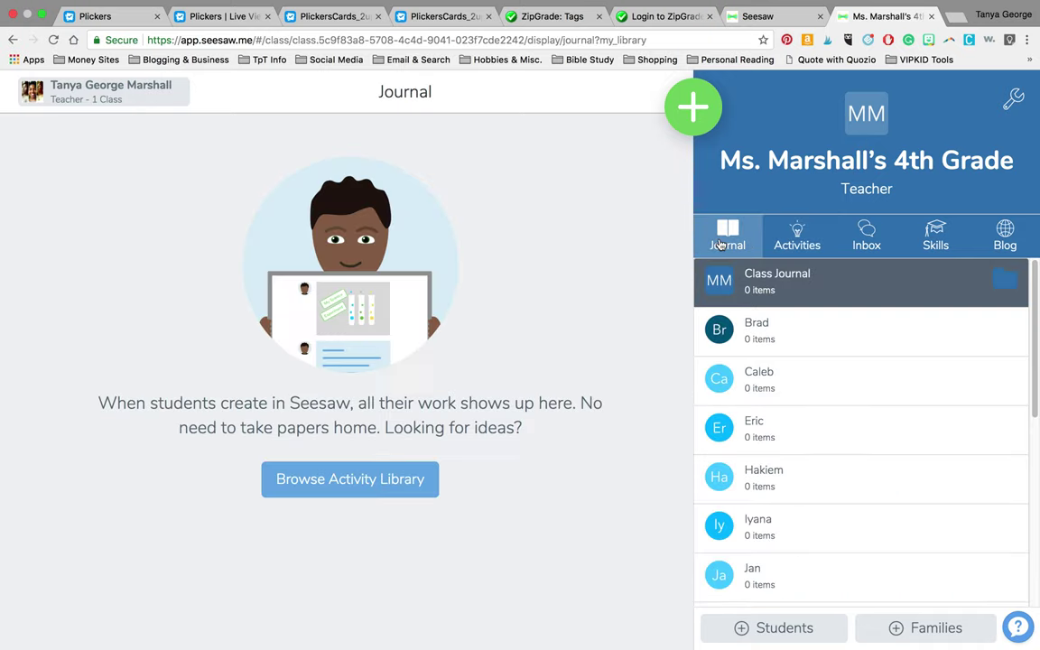
left_click(790, 243)
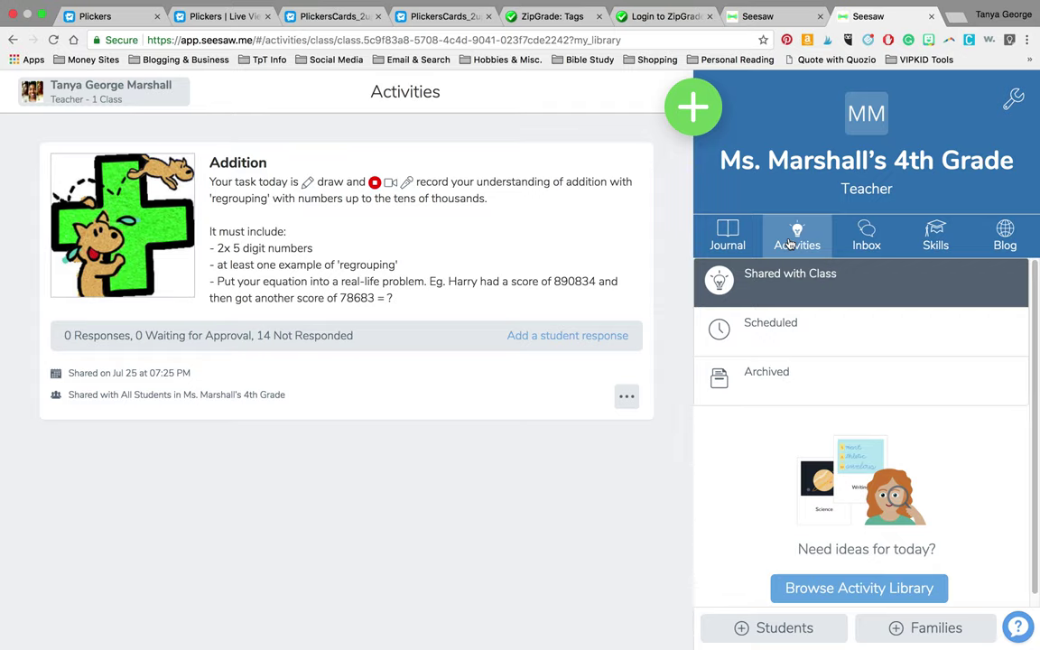
View the class's scheduled activities and the invitation options for parents and families, and close the invitation dialog.
left_click(771, 328)
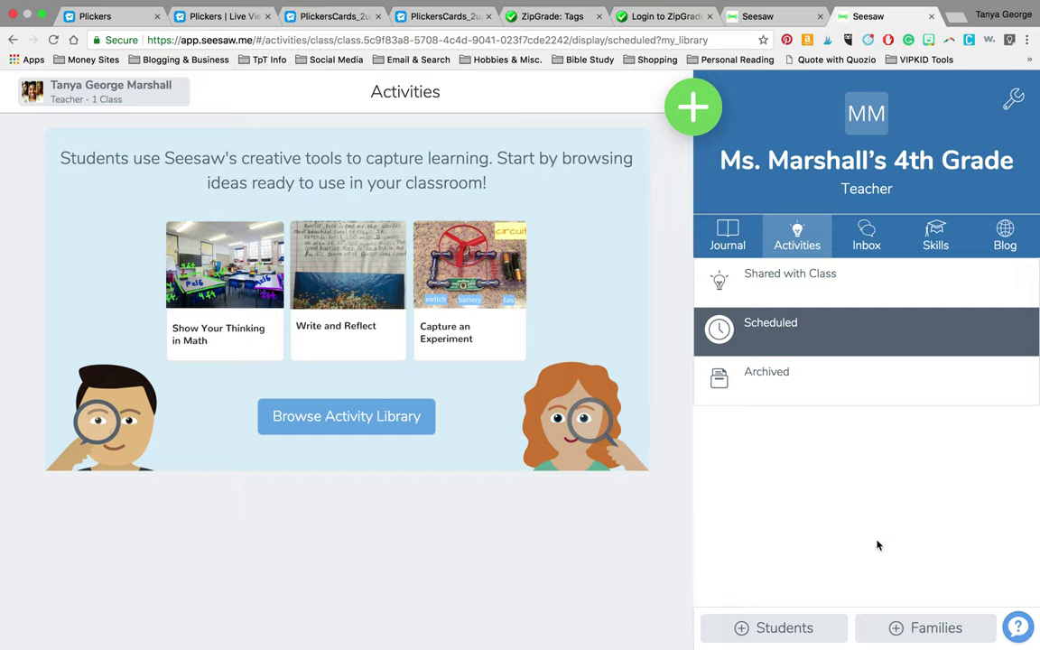
left_click(889, 627)
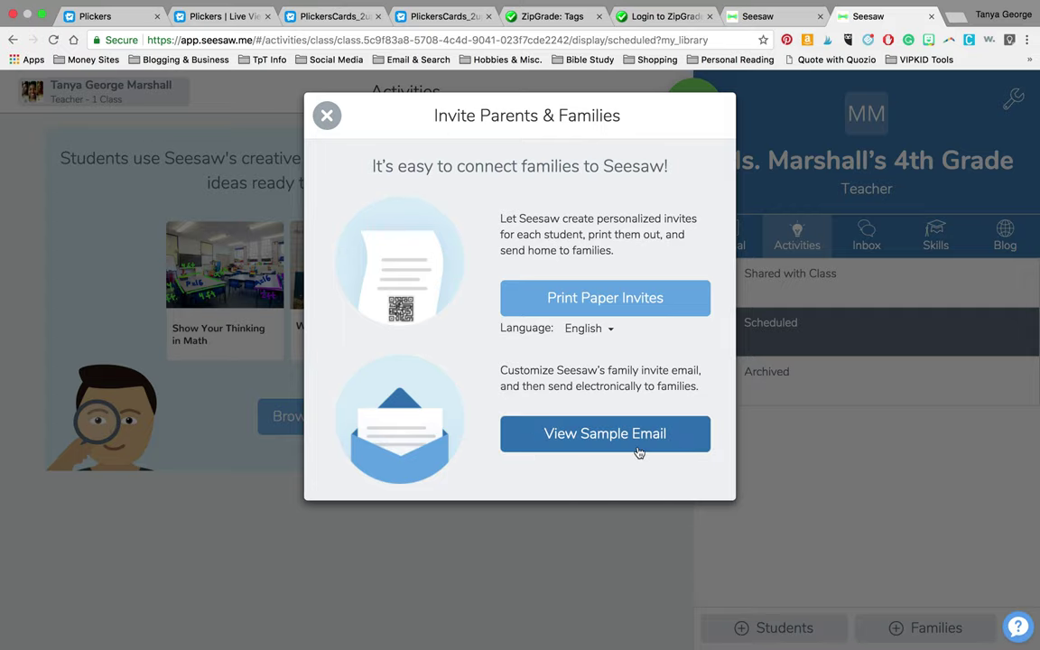
left_click(327, 115)
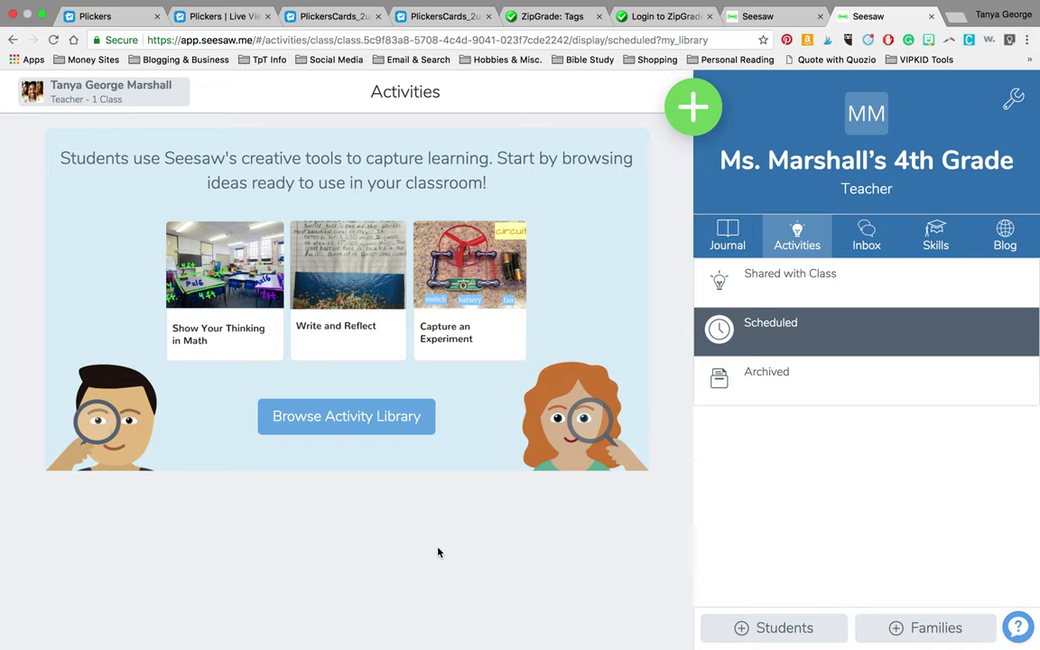
Switch to the PowerPoint presentation, play the slide show from the current Seesaw slide, and advance to the free training slide.
left_click(41, 16)
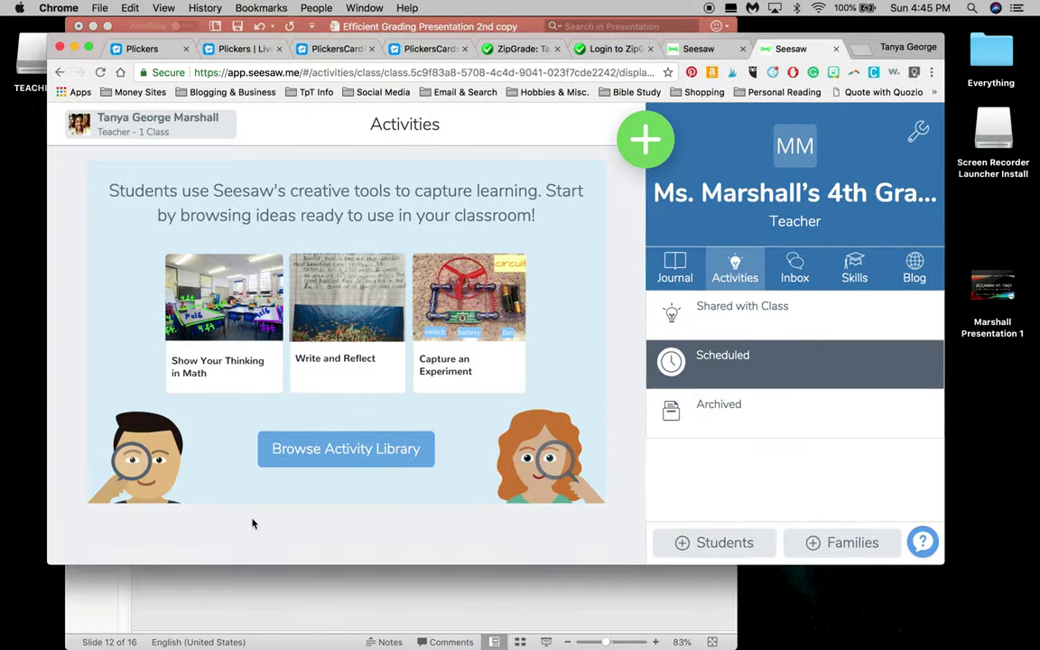
left_click(301, 587)
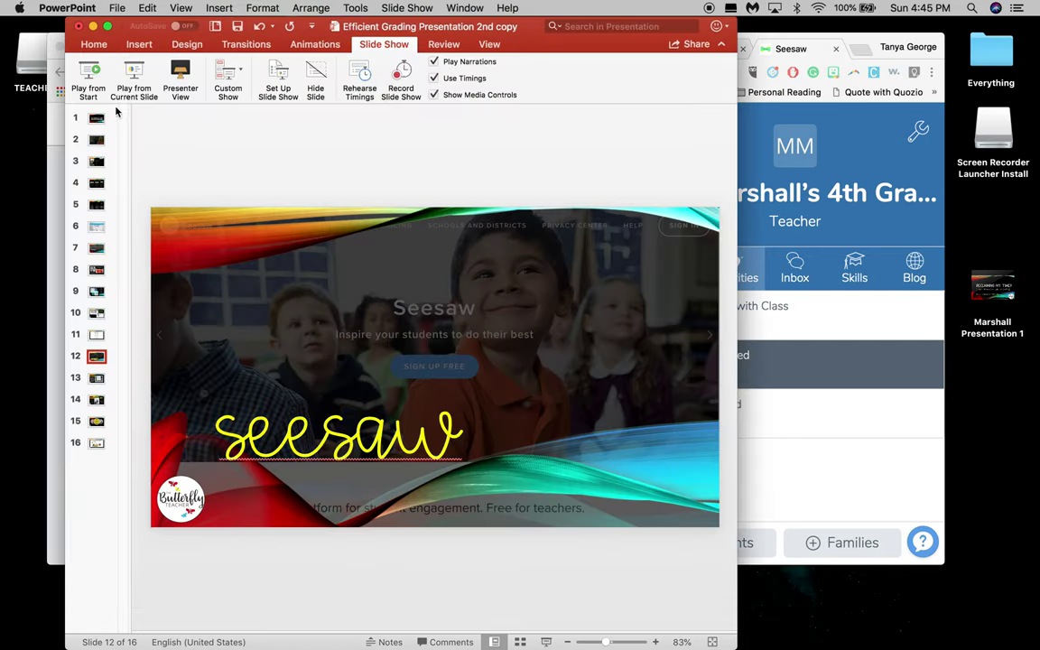
left_click(133, 73)
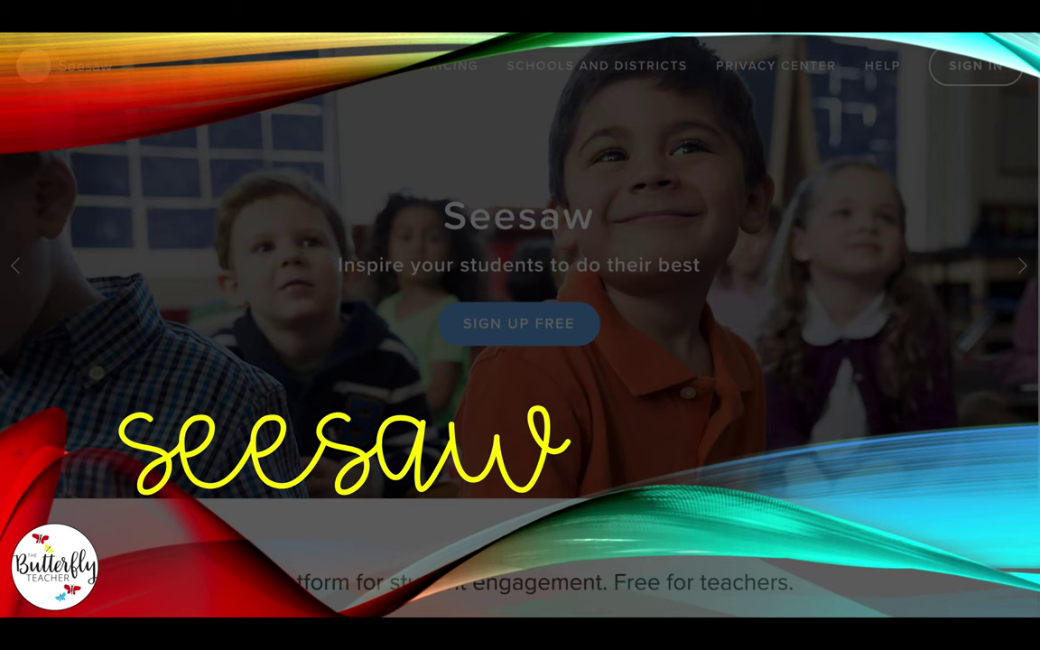
key("Right")
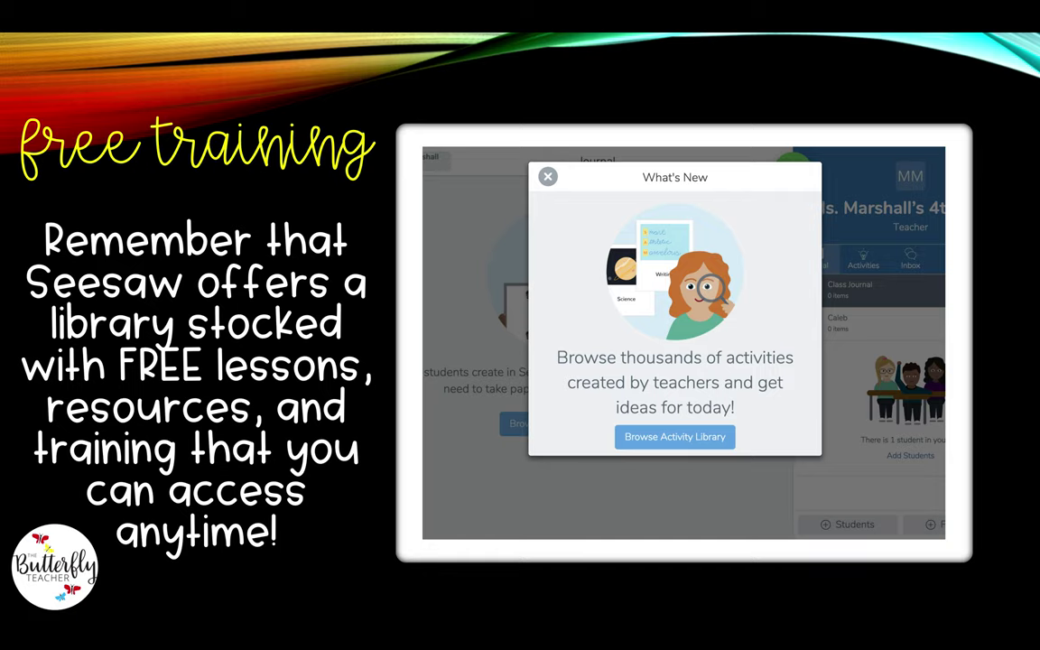